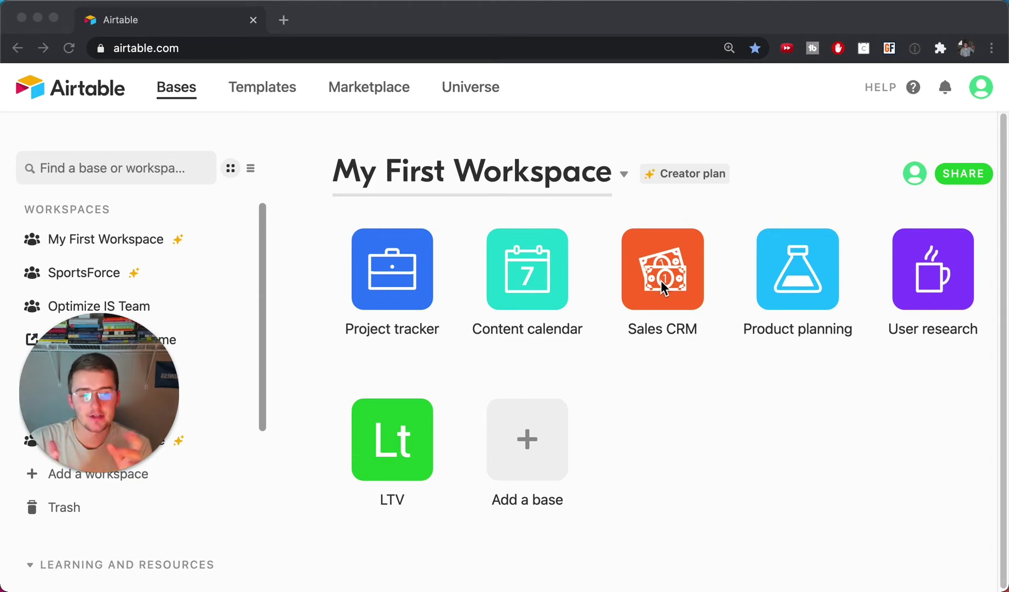
Open the Sales CRM base and create a shareable grid view link for All contacts.
left_click(661, 280)
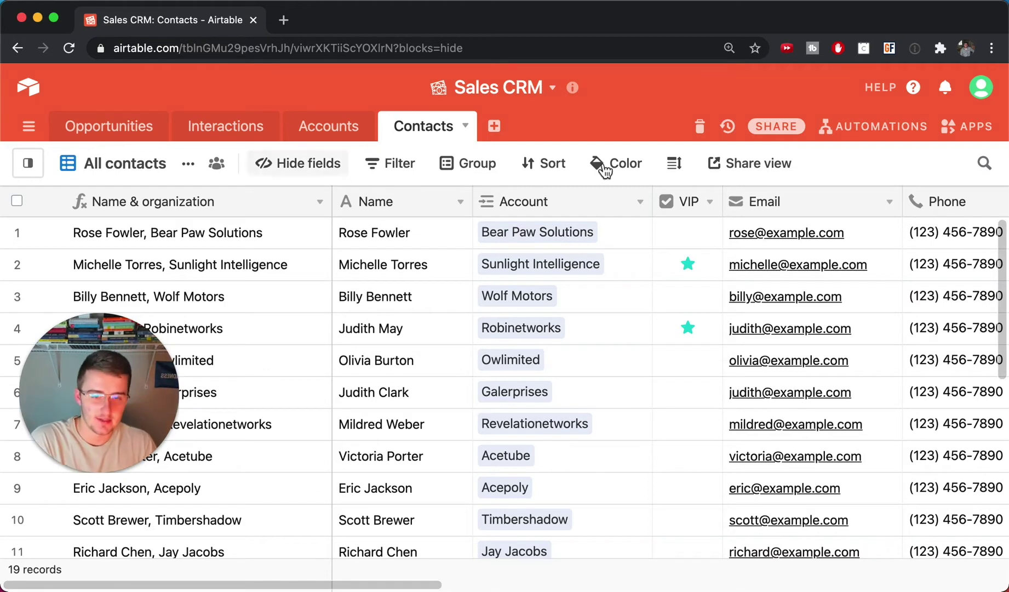
left_click(776, 164)
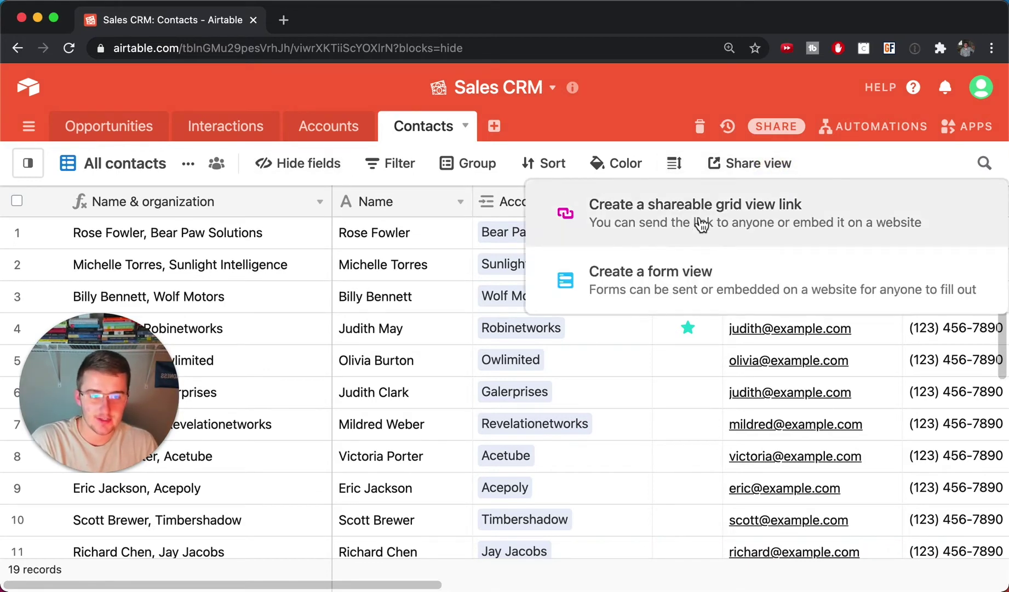
left_click(679, 221)
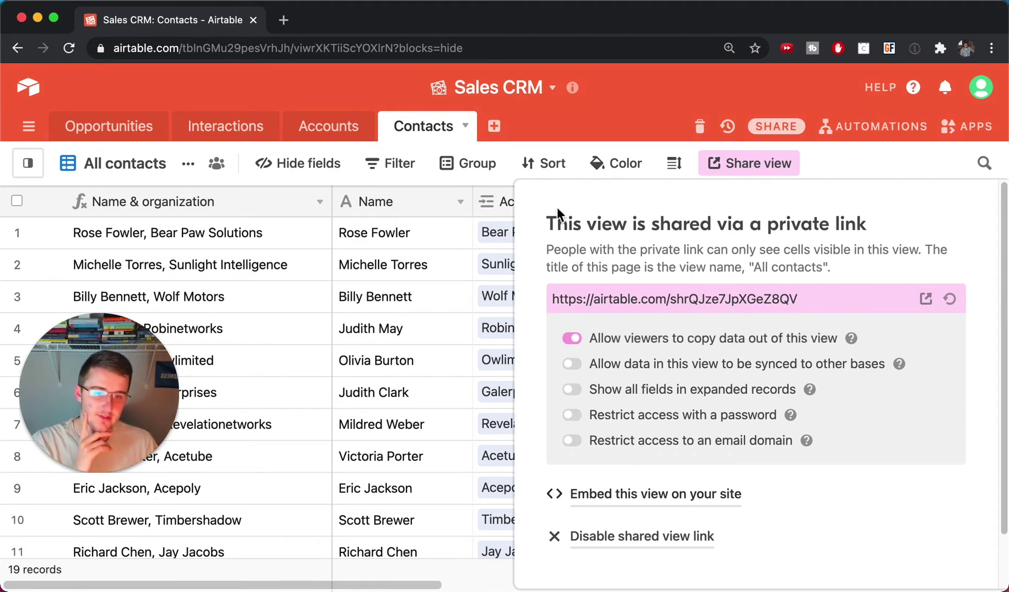
left_click(359, 245)
Duplicate the Contacts table without records, then compare Contacts with the empty Contacts copy.
left_click(451, 132)
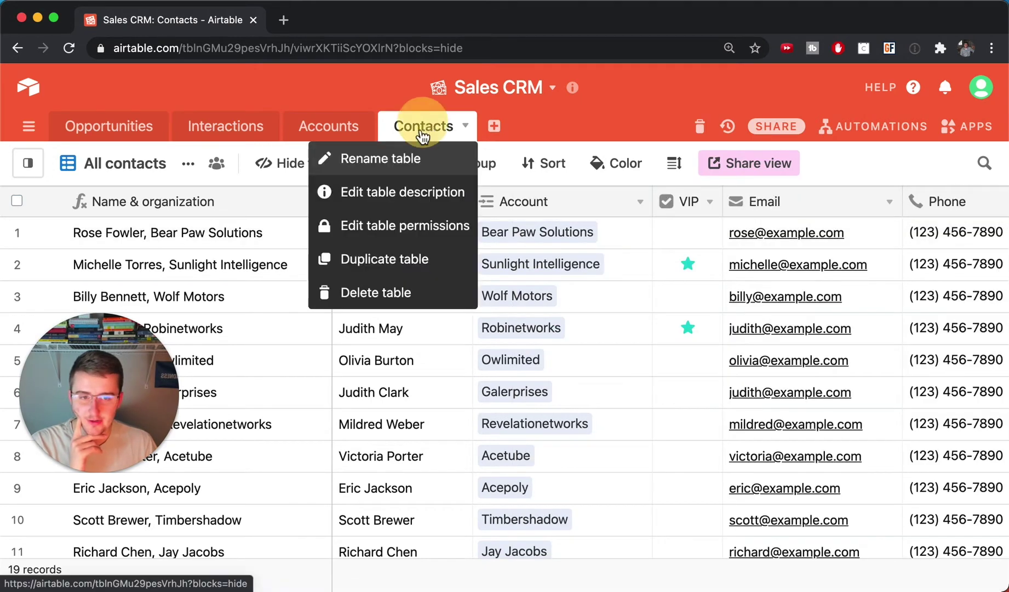
left_click(390, 265)
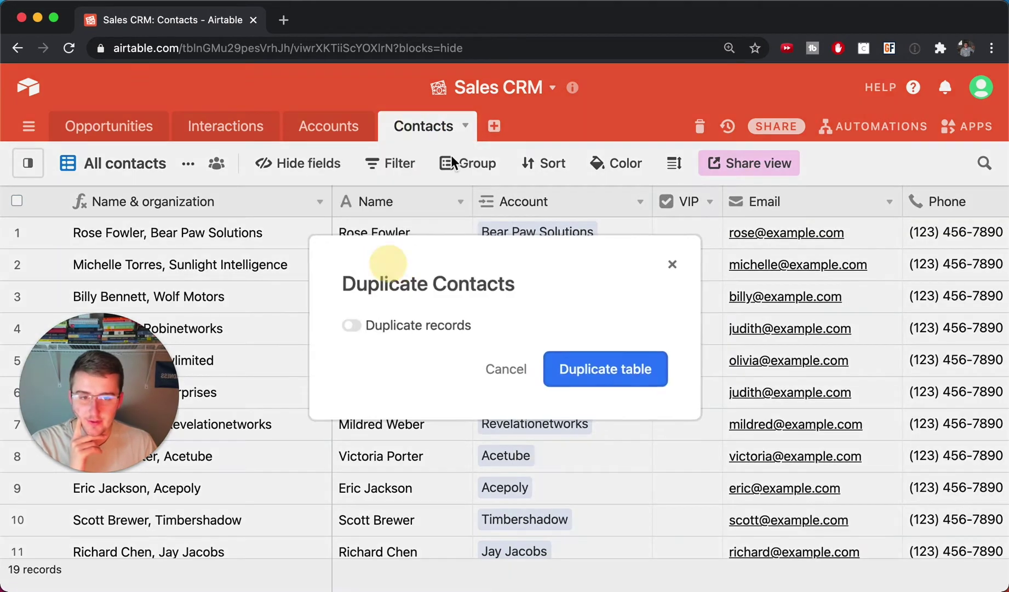
left_click(615, 367)
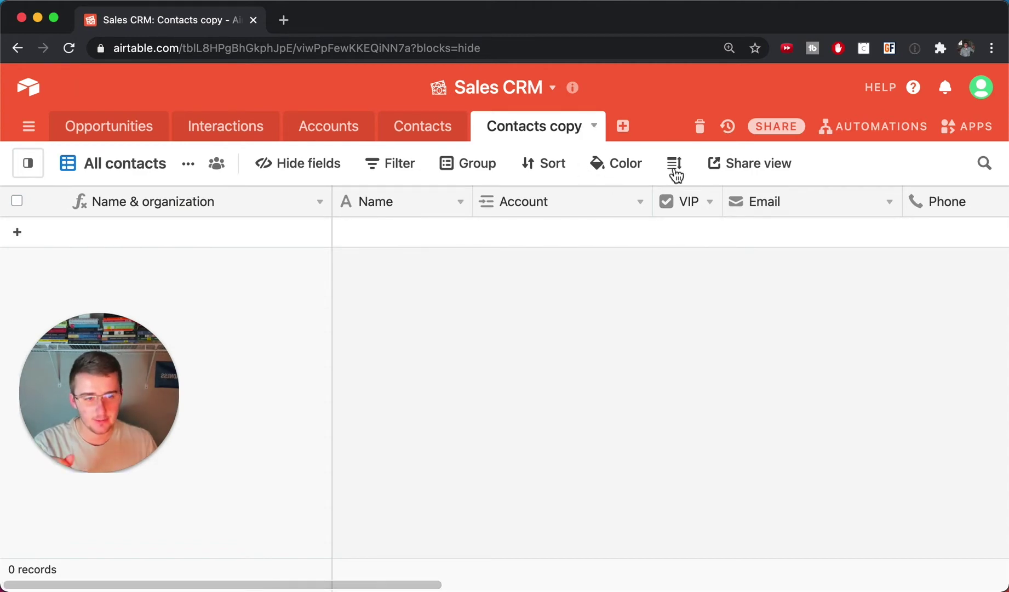
left_click(443, 140)
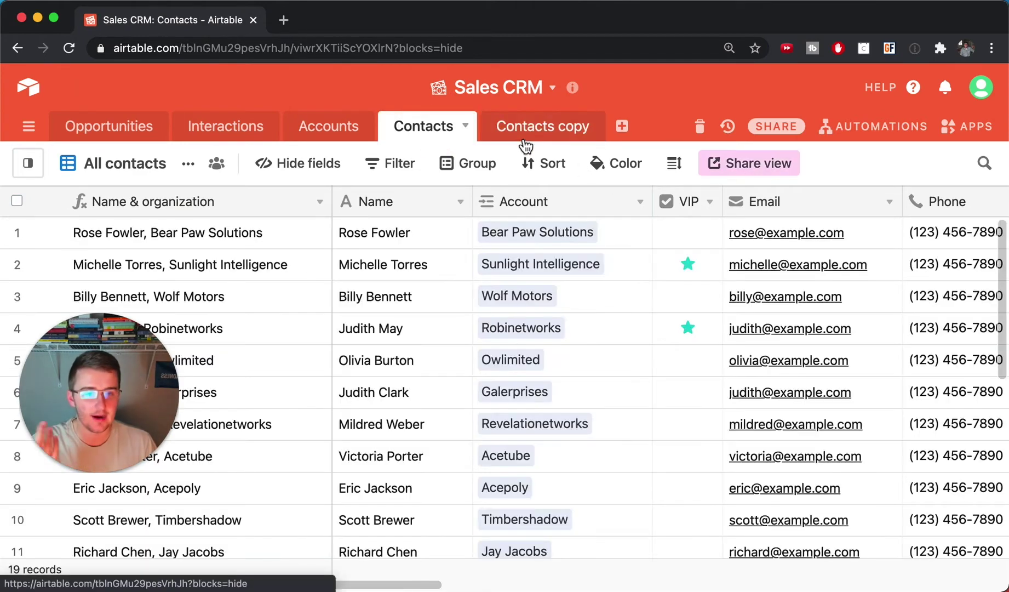
left_click(521, 140)
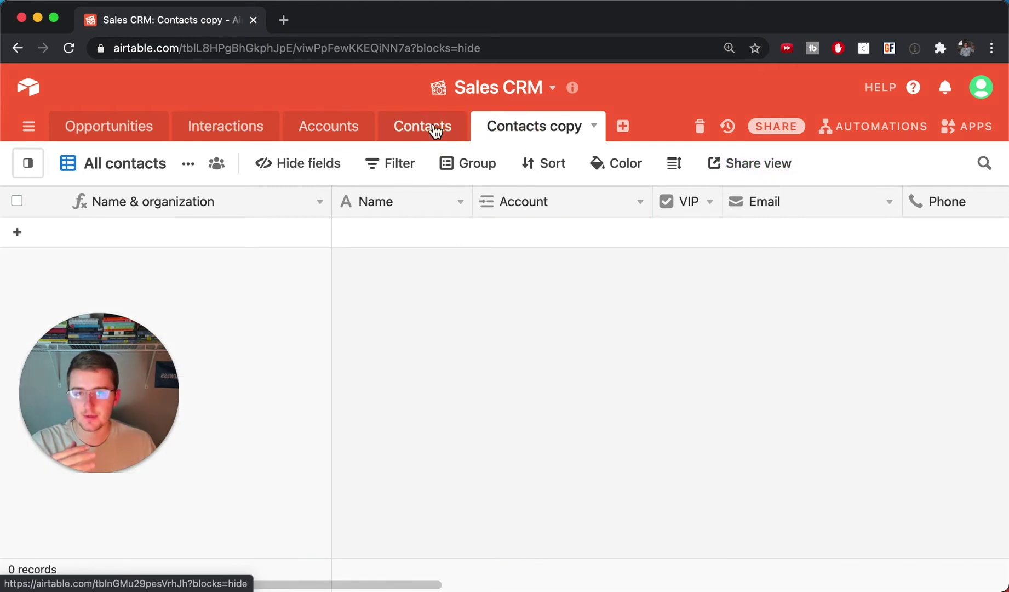
left_click(435, 132)
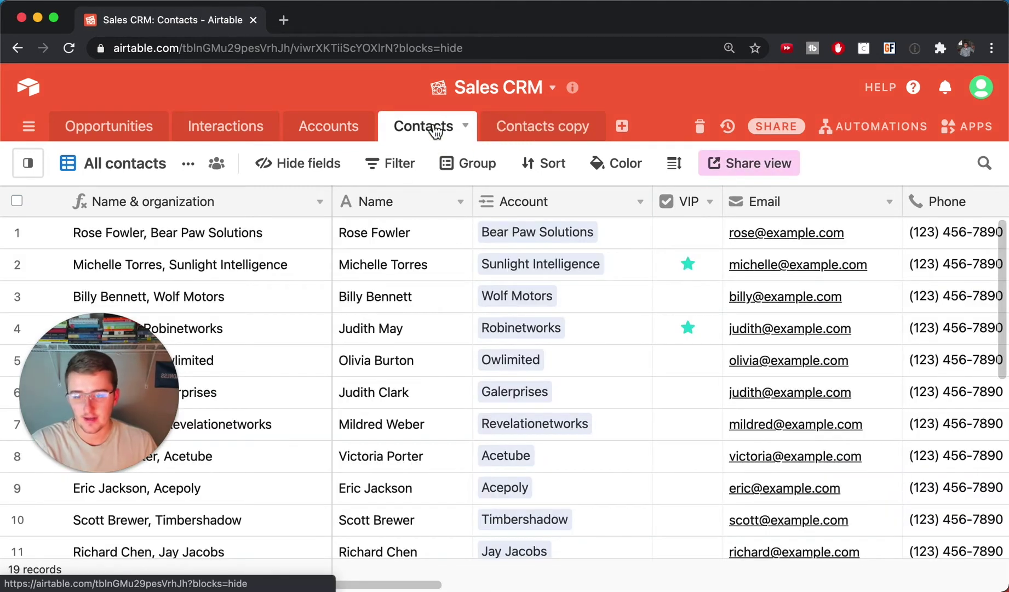
Reopen the All contacts share settings and toggle syncing to other bases on, then off.
left_click(747, 164)
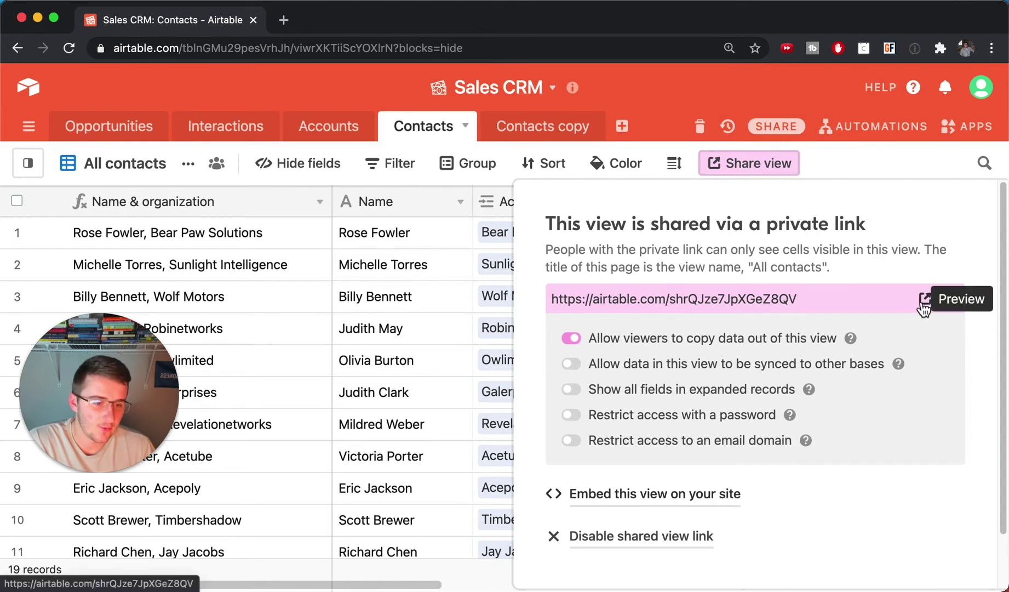
left_click(598, 372)
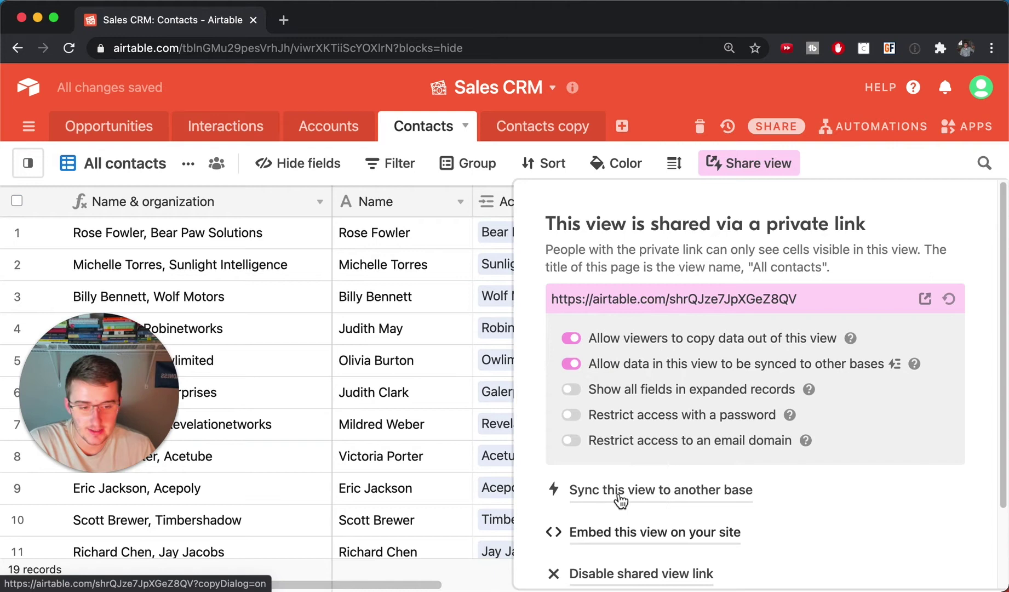
left_click(635, 366)
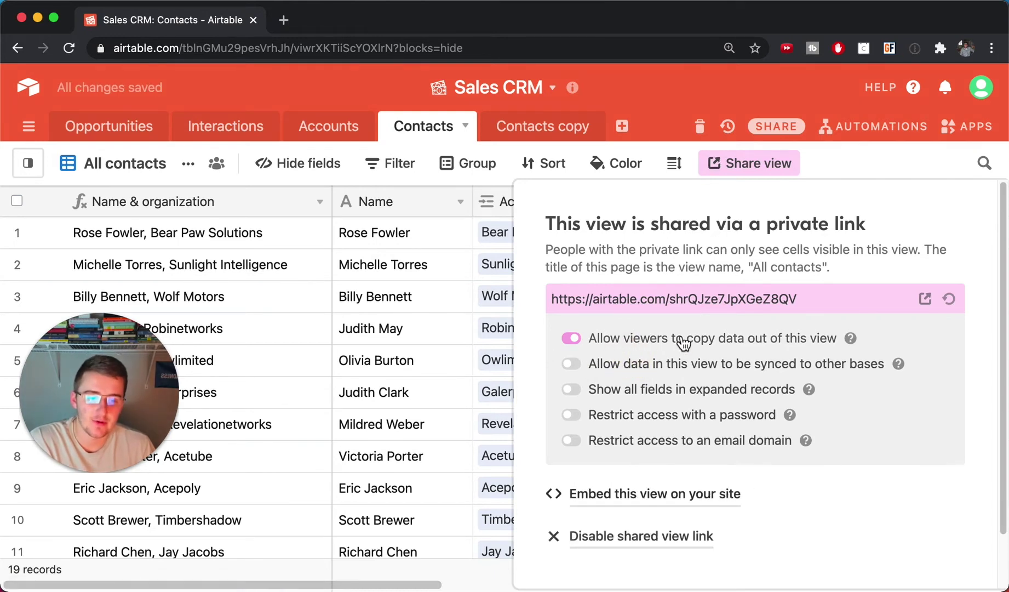
Preview the All contacts shared link, then create and preview a shareable link for Contacts copy.
left_click(922, 301)
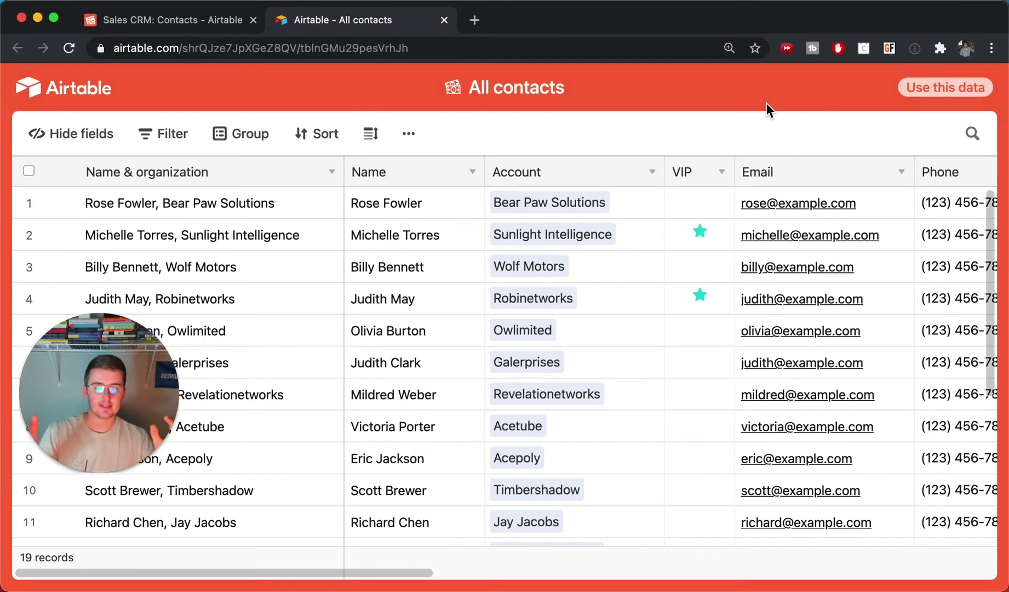
left_click(179, 21)
left_click(523, 132)
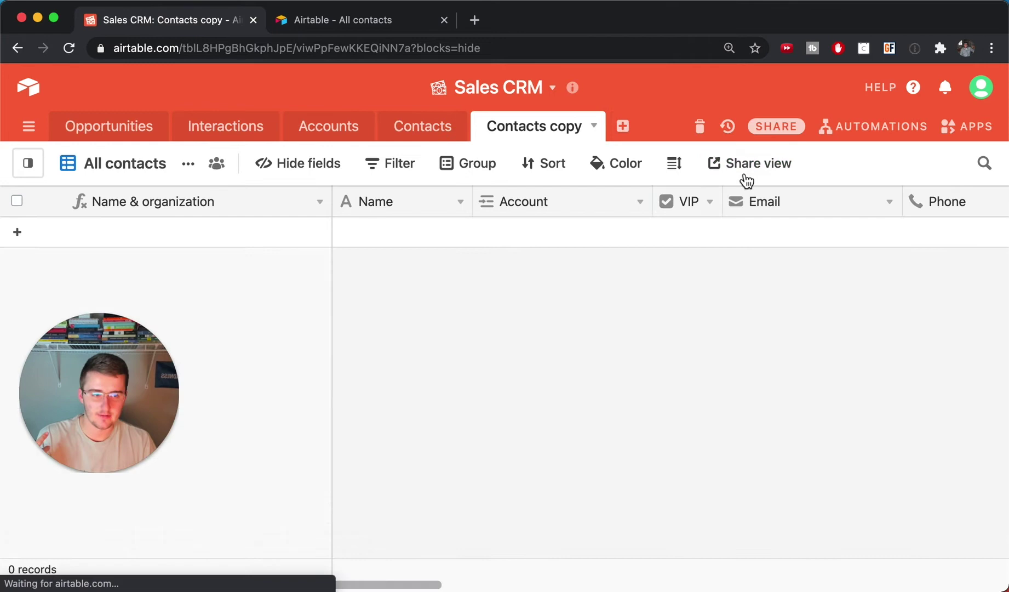
left_click(748, 167)
left_click(833, 230)
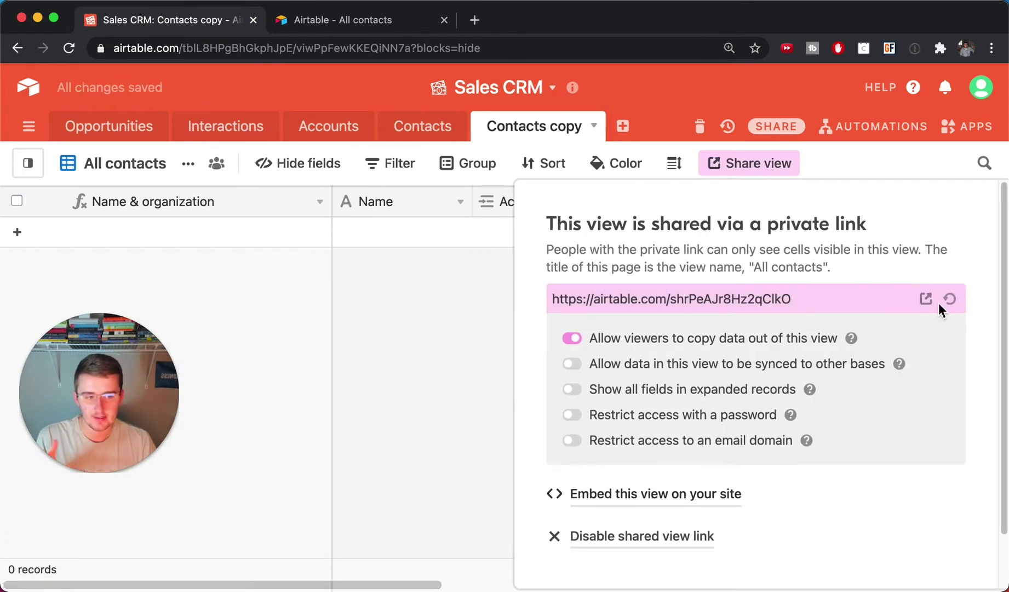
left_click(932, 298)
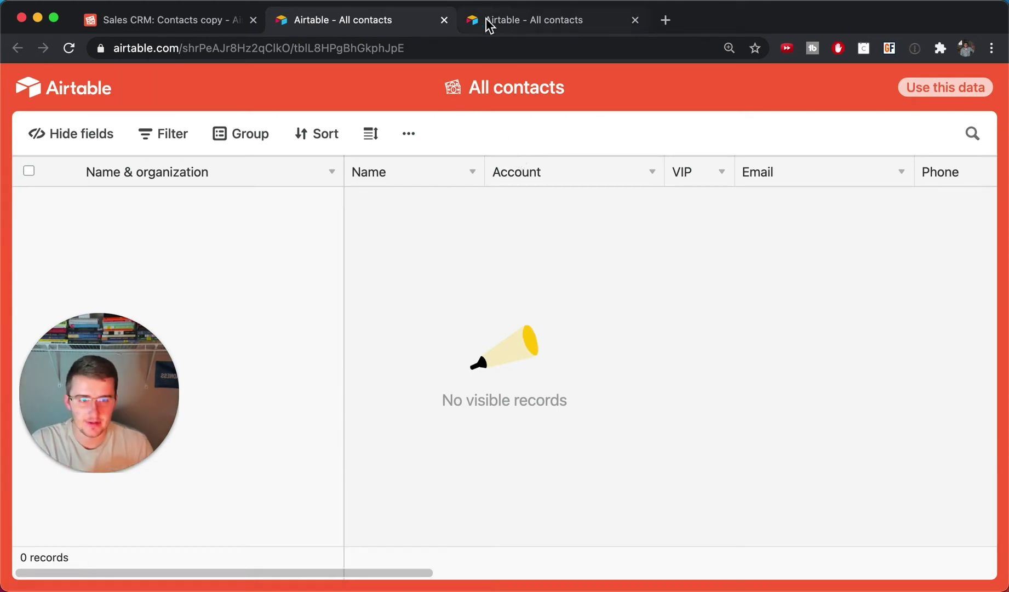
left_click(515, 22)
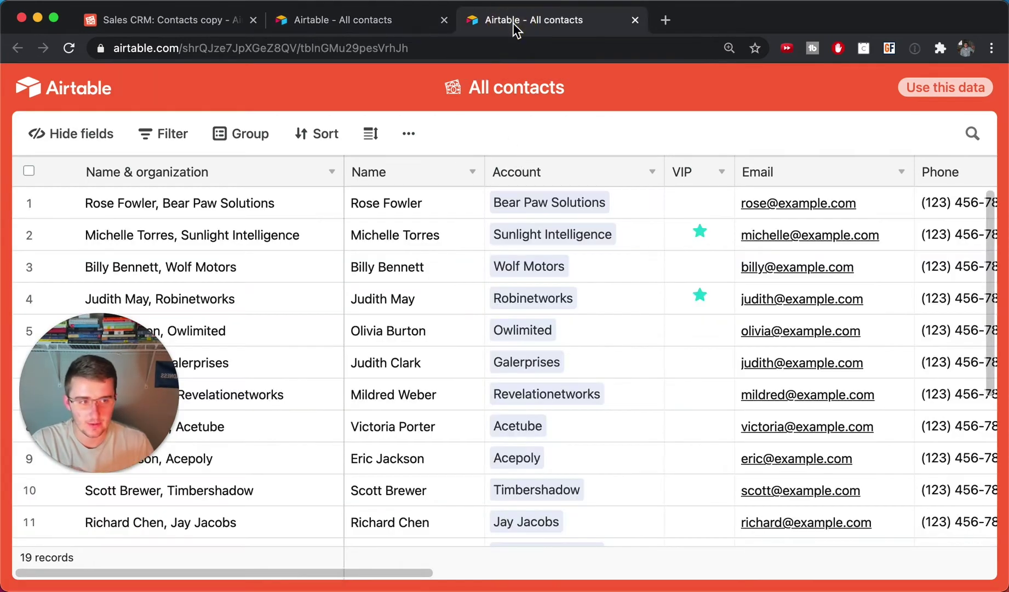
Copy the shared contacts data into My First Workspace's Project tracker base as a new table.
left_click(956, 91)
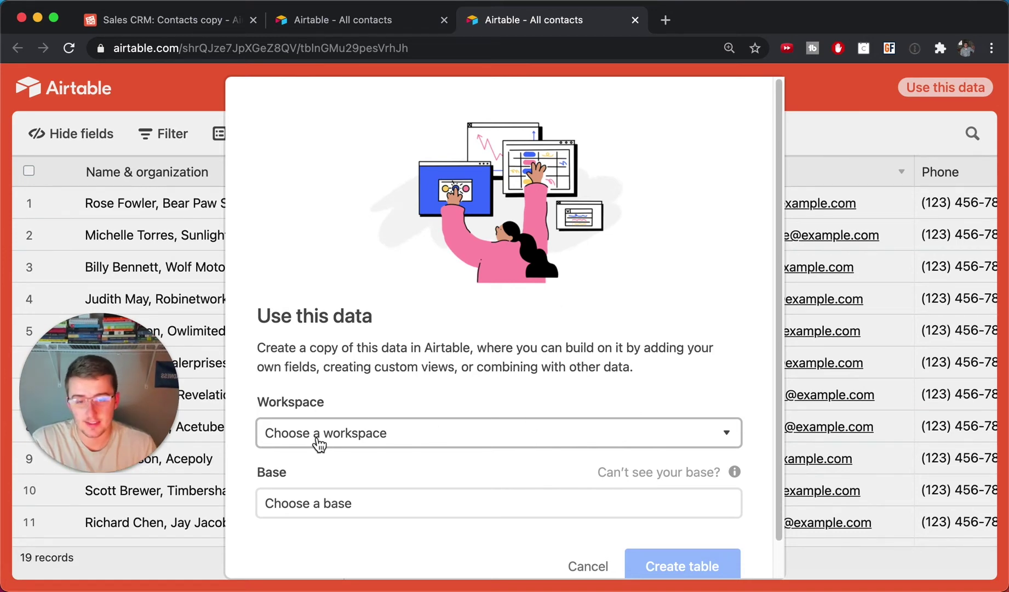
left_click(319, 443)
left_click(330, 403)
left_click(320, 504)
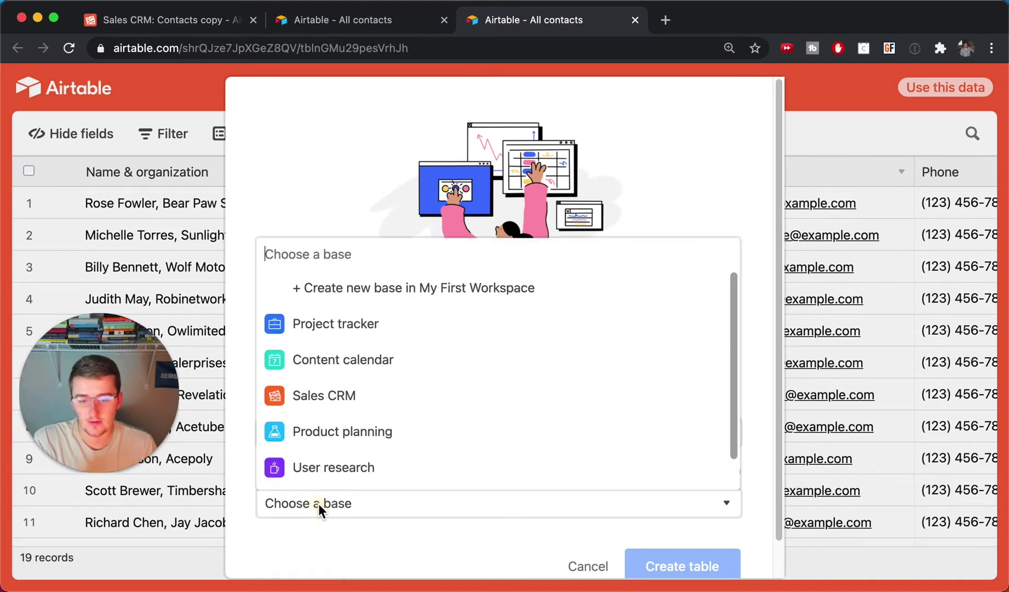
left_click(322, 328)
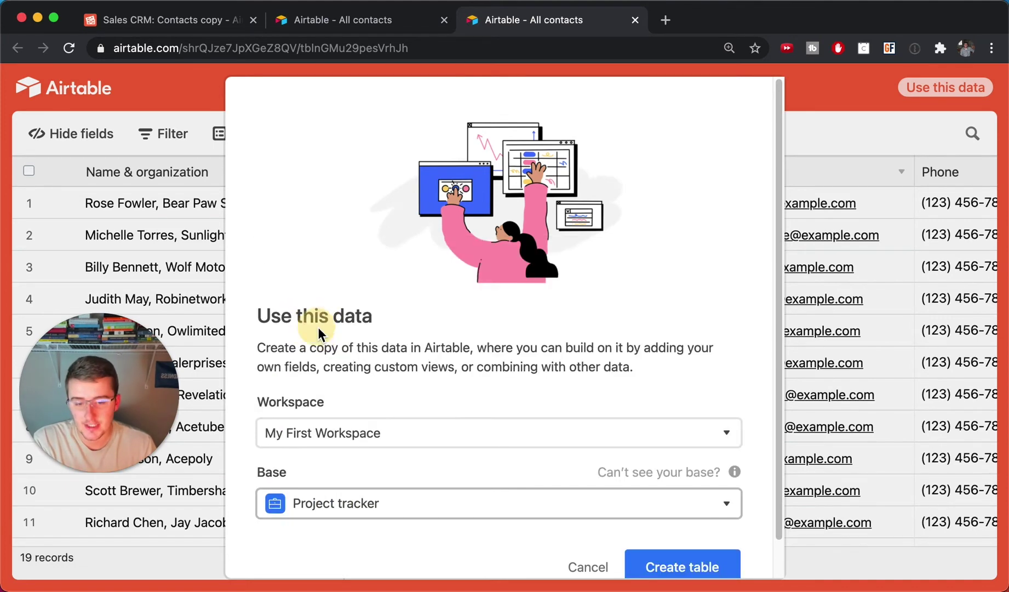
left_click(698, 560)
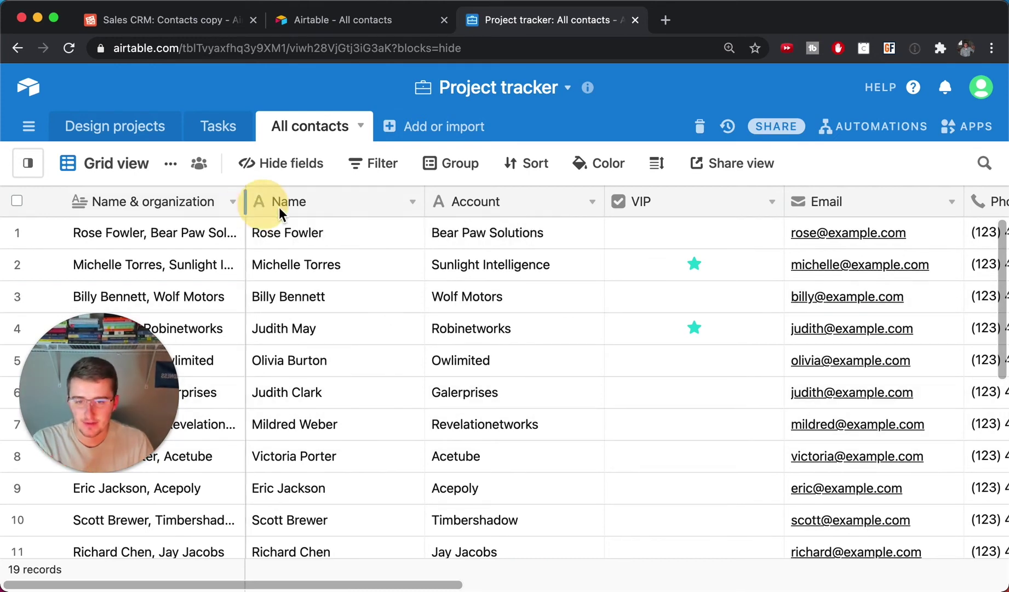
Widen the Name & organization column and look over row 4's Department options.
left_click_drag(279, 207, 323, 207)
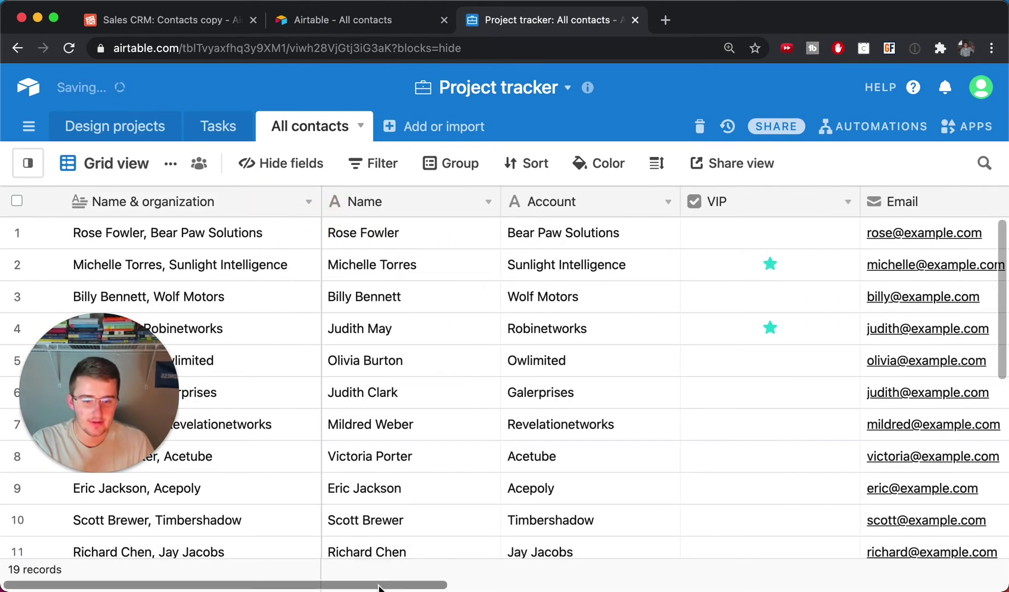
left_click_drag(379, 587, 709, 548)
left_click(748, 332)
left_click(748, 331)
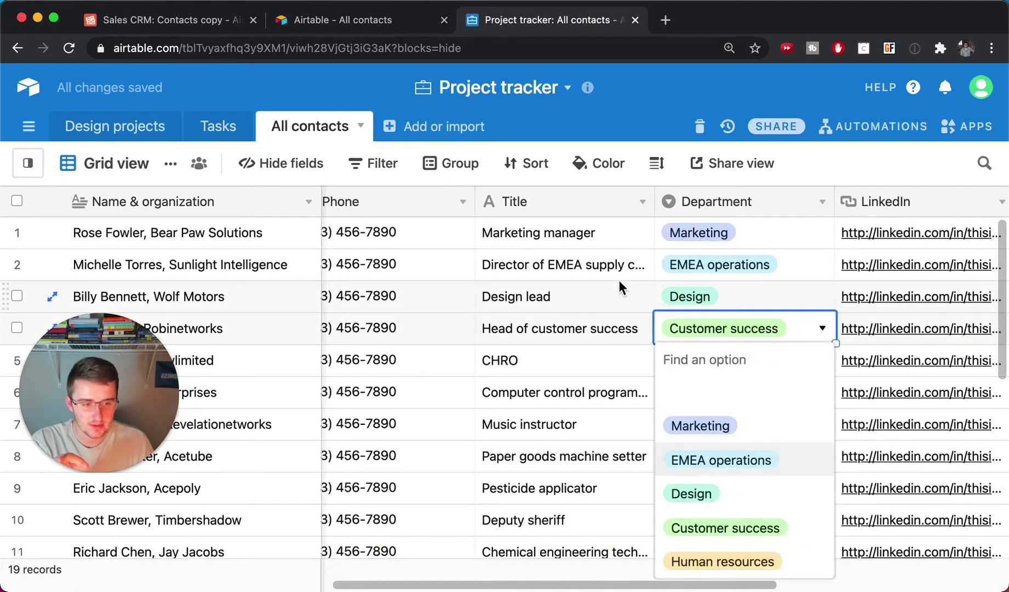
left_click(699, 327)
left_click_drag(622, 586, 850, 567)
Check the empty shared copy view, then return to Sales CRM and close its sharing settings.
left_click(334, 20)
left_click(193, 25)
left_click(298, 406)
left_click_drag(355, 585, 394, 581)
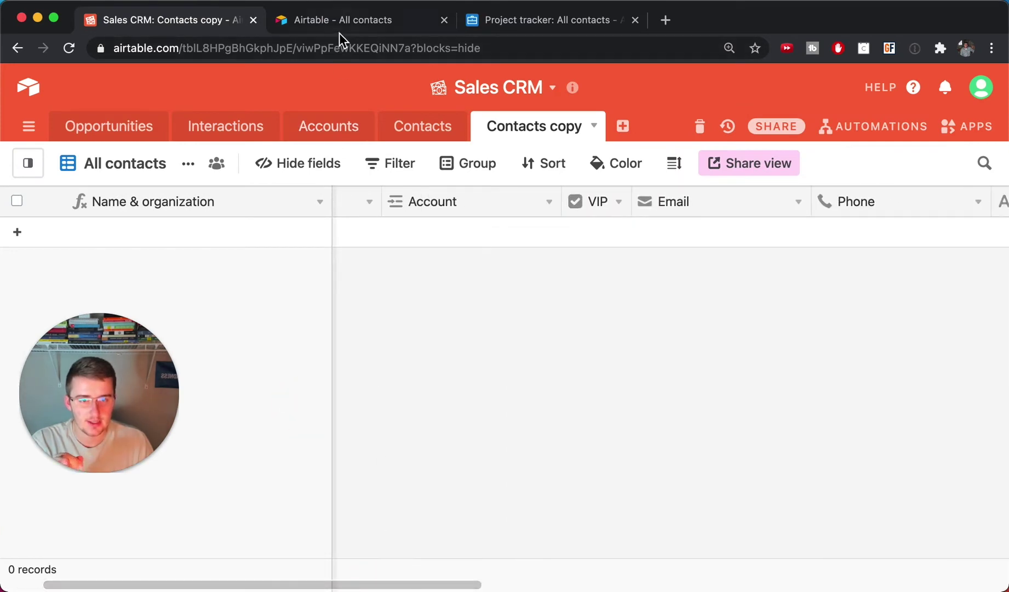
Close the shared All contacts browser page.
left_click(341, 17)
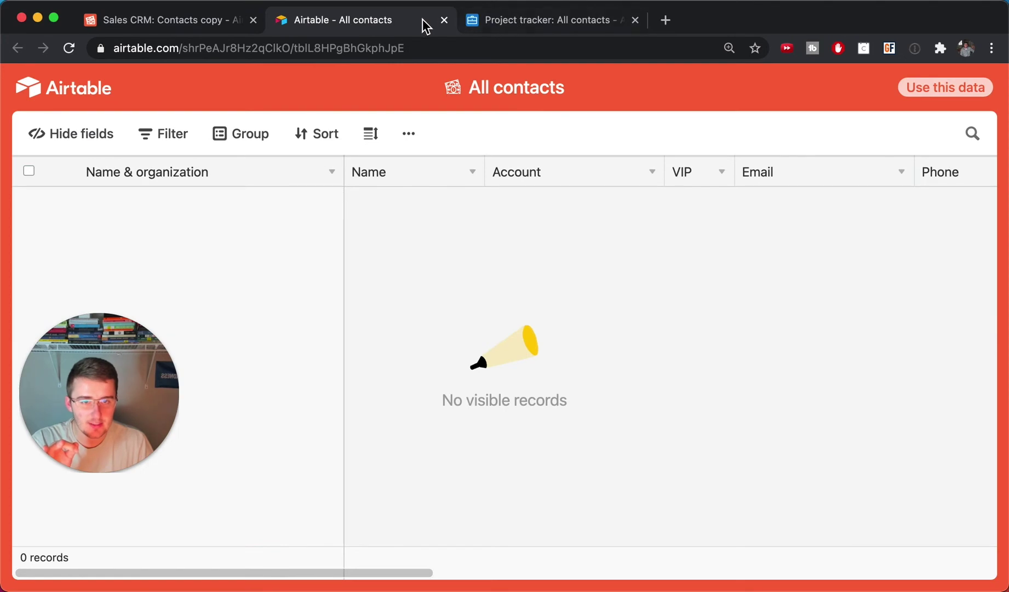
left_click(445, 21)
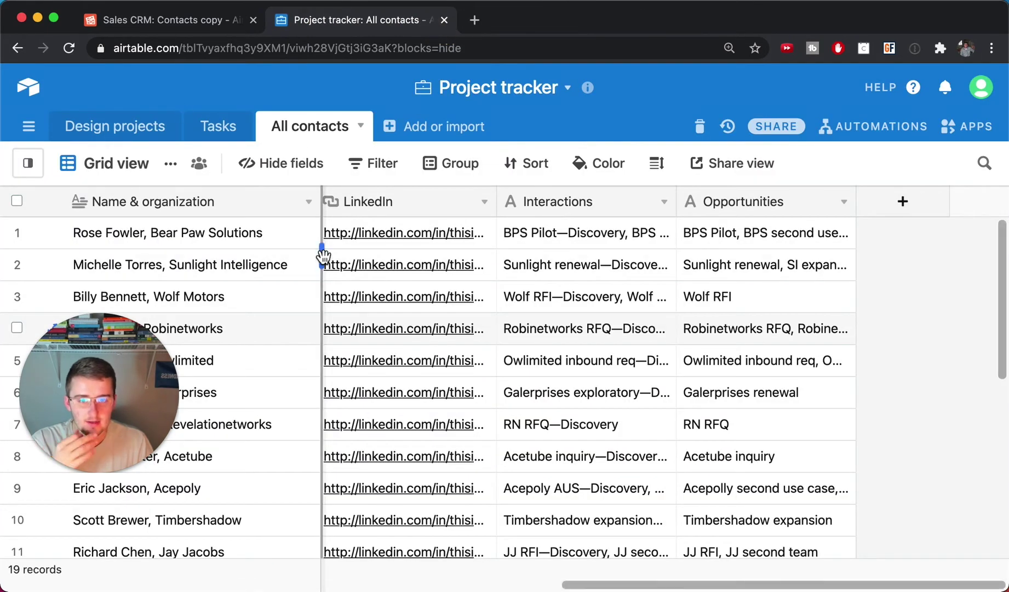
left_click_drag(564, 585, 12, 581)
In Sales CRM Contacts, review the Name & organization formula without changing it.
left_click(158, 23)
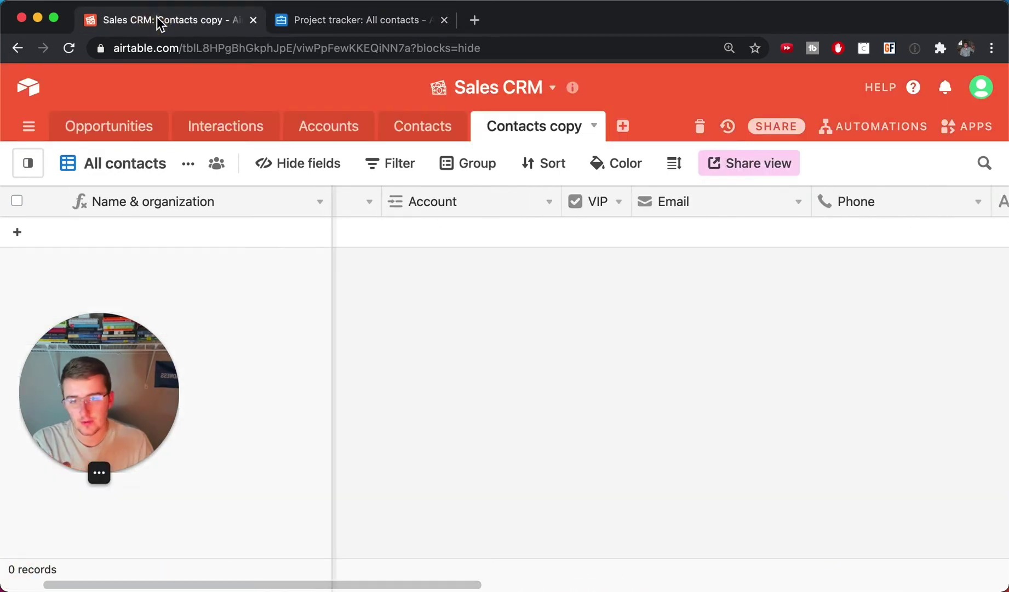
left_click(422, 127)
left_click(317, 204)
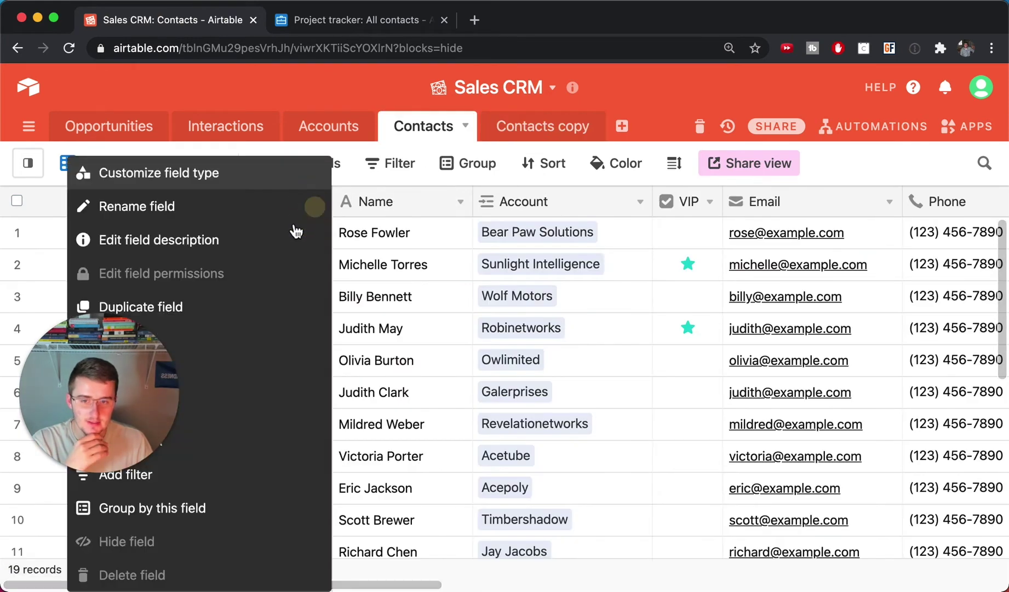
left_click(298, 173)
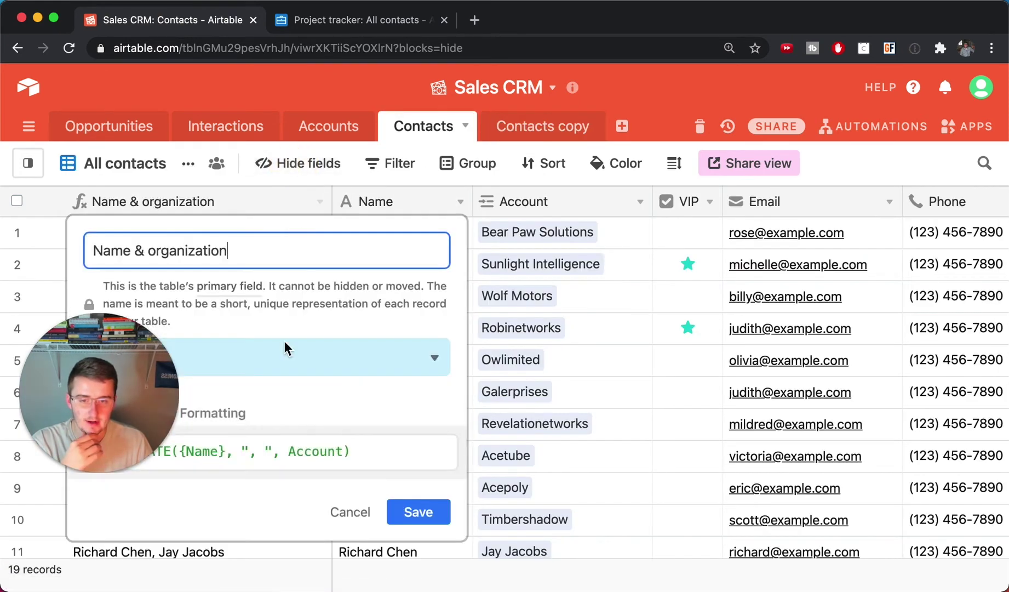
left_click(370, 459)
left_click(355, 513)
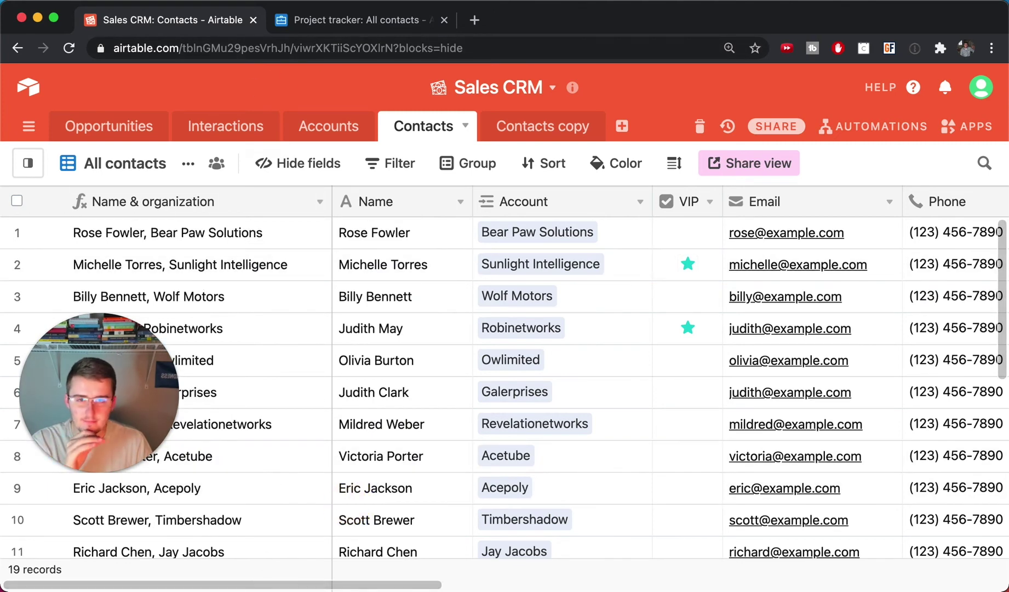
Compare Project tracker's All contacts fields with Sales CRM's Contacts, selecting the Account column.
left_click(334, 30)
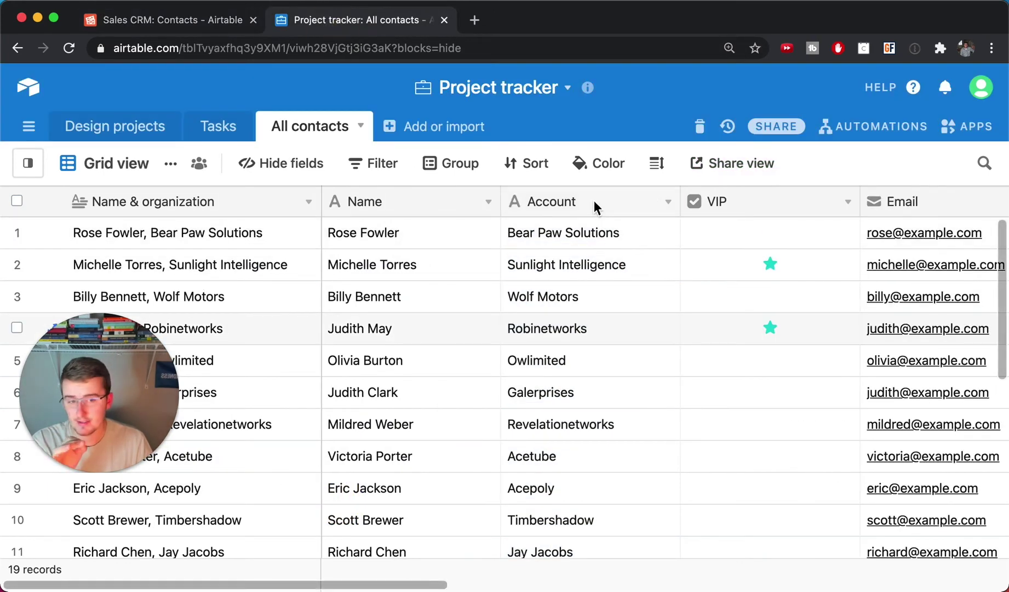
left_click(611, 199)
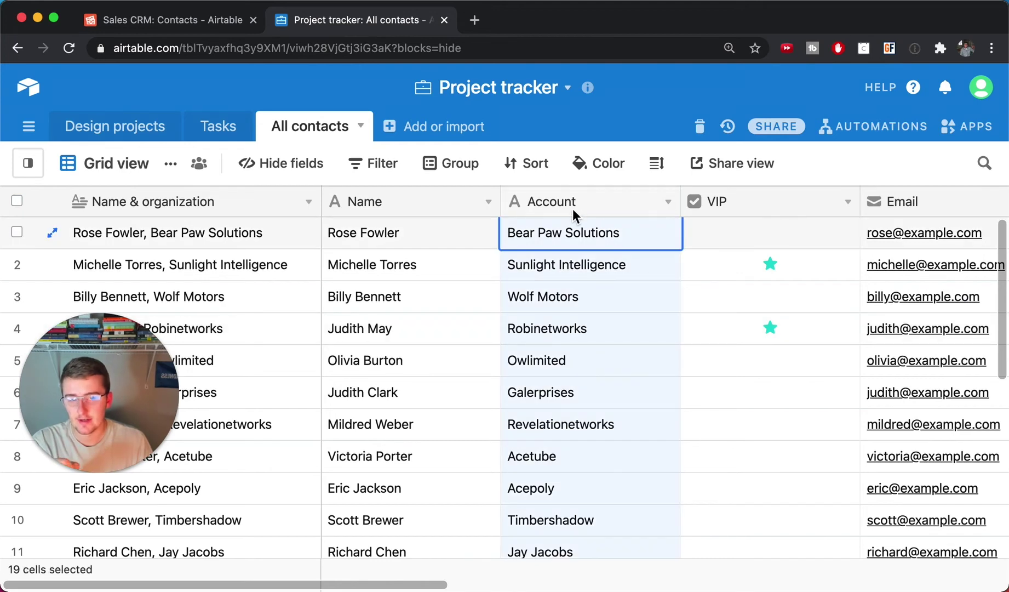
left_click(182, 20)
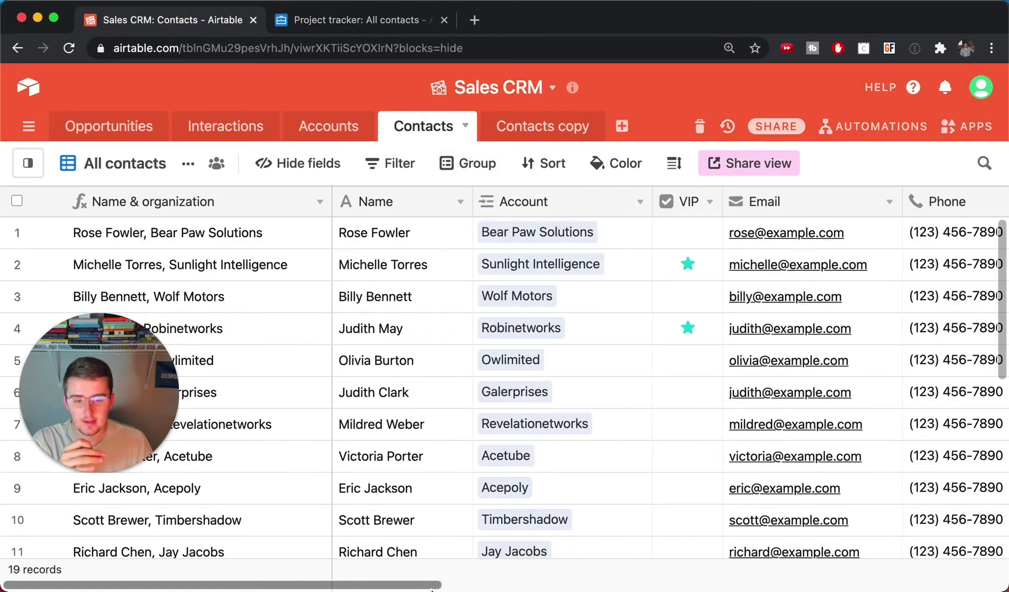
left_click_drag(431, 584, 552, 581)
Narrow the VIP column in Project tracker, then look over Sales CRM Contacts again.
left_click(347, 21)
left_click_drag(872, 205, 767, 213)
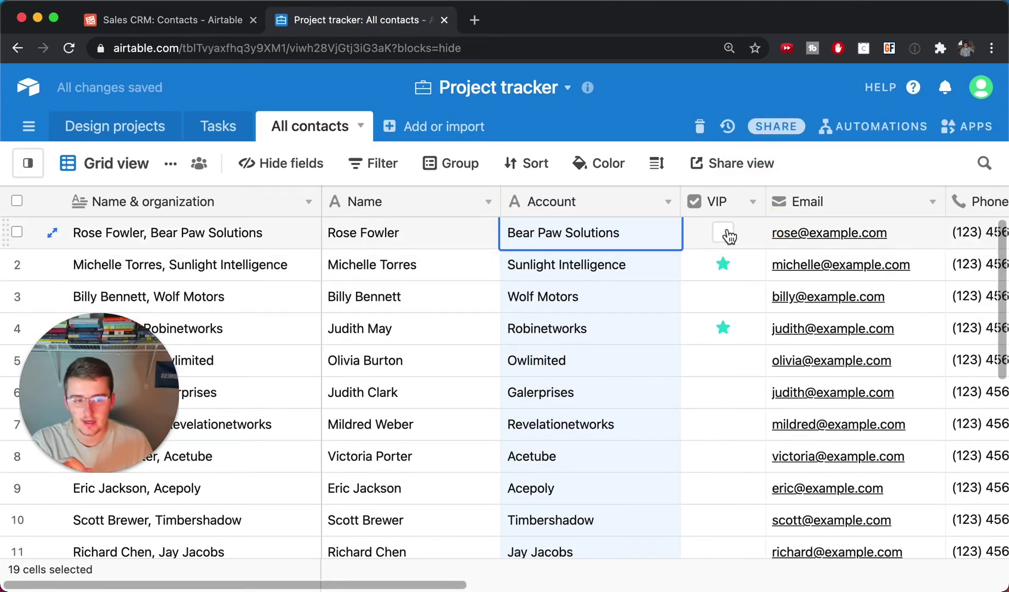
left_click(190, 30)
left_click_drag(263, 582, 694, 586)
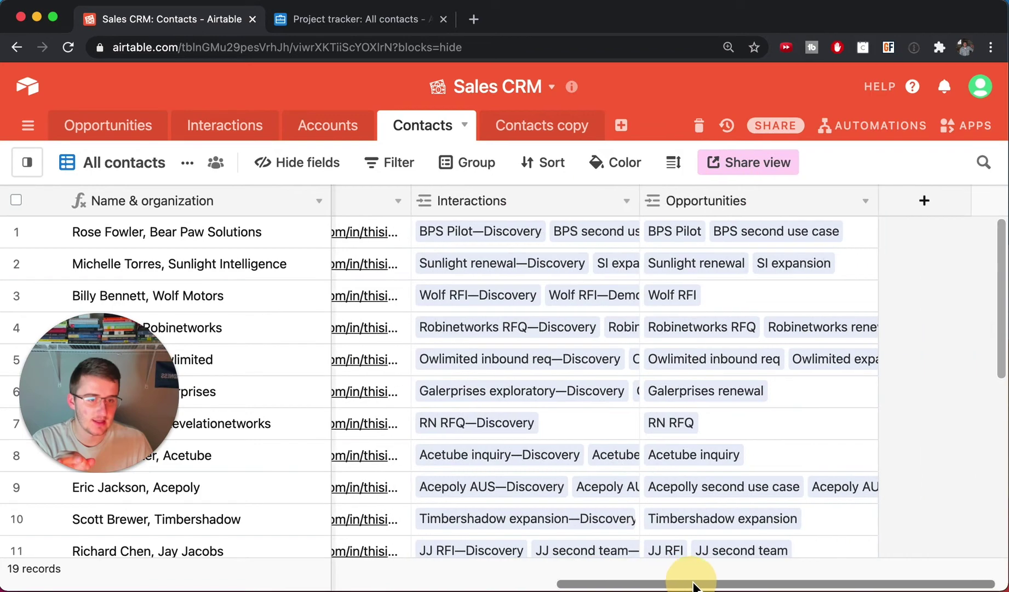
Delete the Interactions and Opportunities linked fields from Project tracker's All contacts table.
left_click(373, 17)
left_click_drag(457, 586, 960, 566)
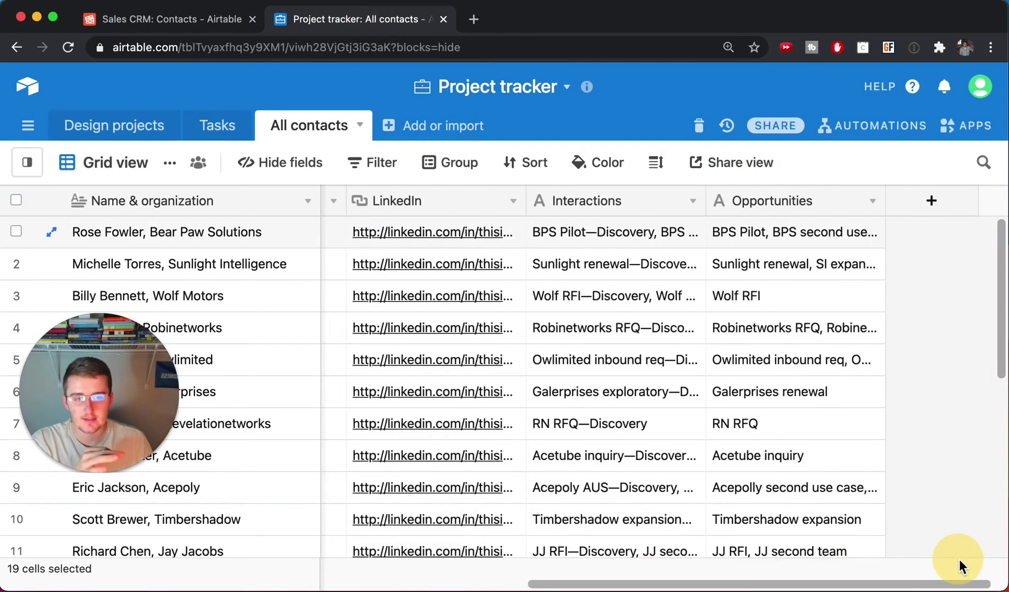
right_click(614, 207)
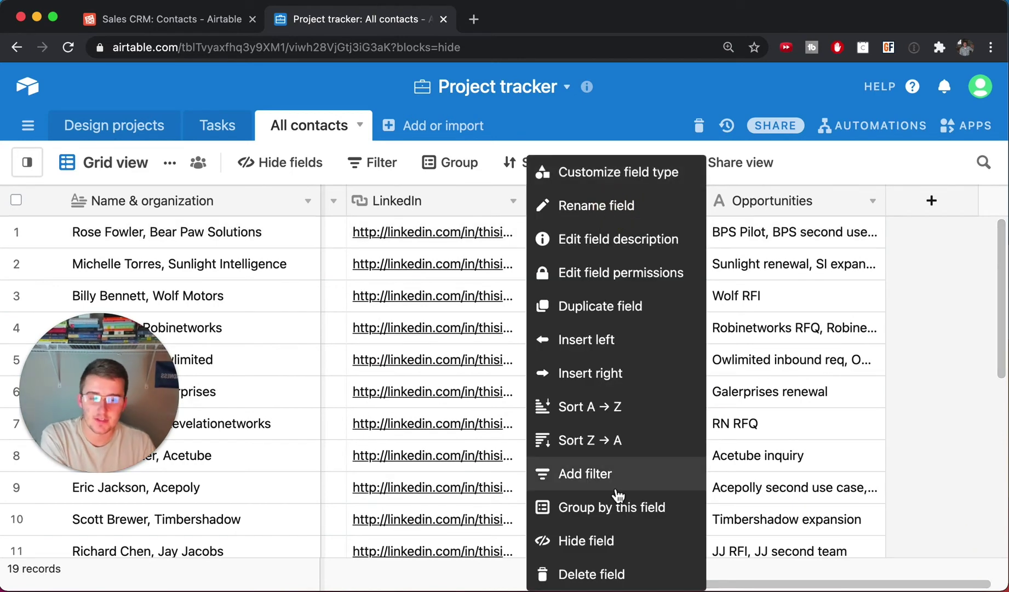
left_click(613, 574)
right_click(796, 203)
left_click(772, 576)
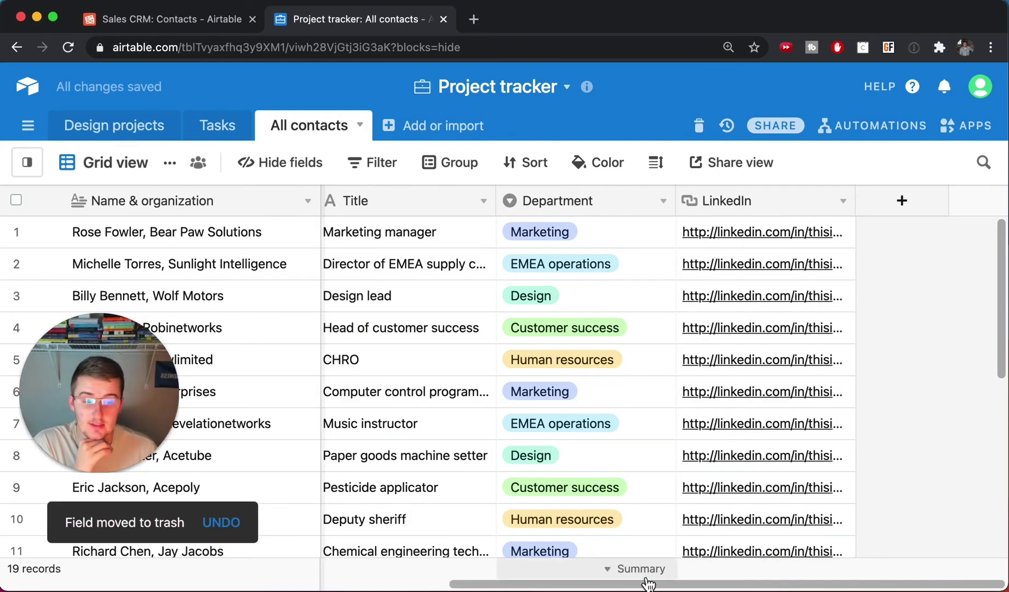
left_click_drag(648, 584, 176, 555)
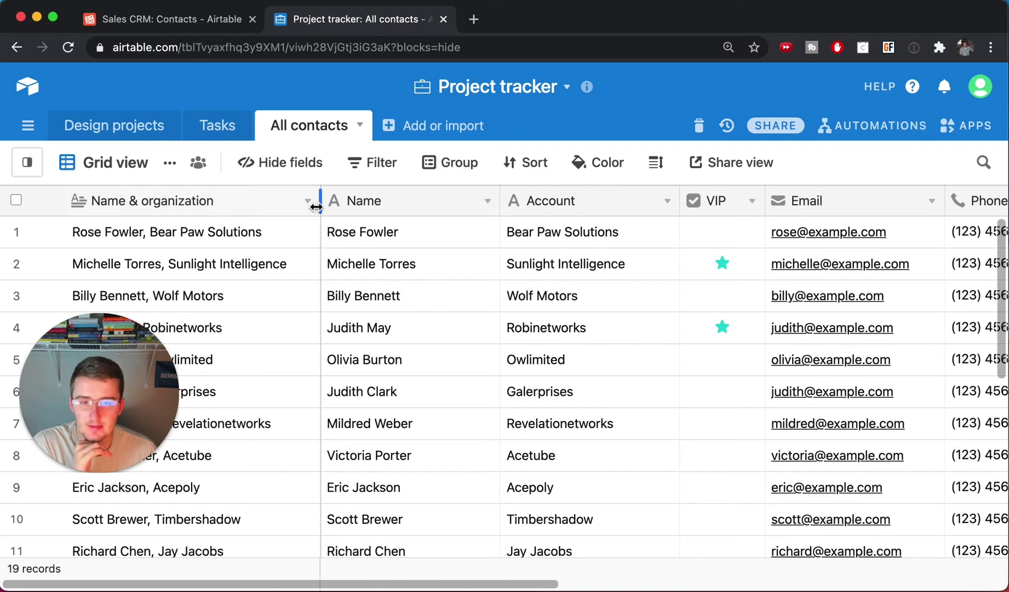
Copy the CONCATENATE formula from Sales CRM's Name & organization field.
left_click(201, 22)
left_click(320, 202)
left_click(300, 177)
left_click(338, 455)
key("super+a")
key("super+c")
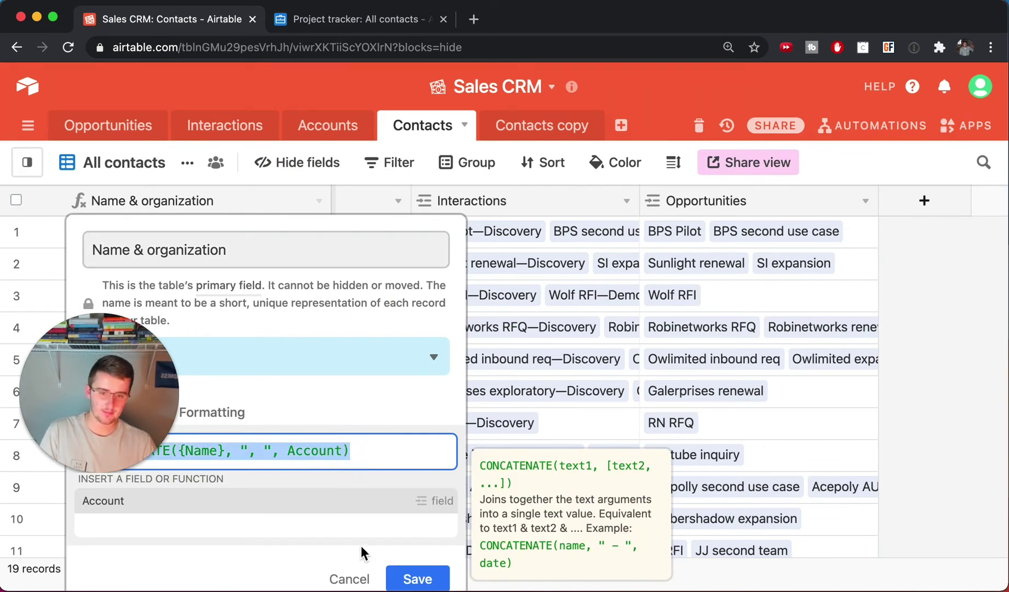
left_click(418, 579)
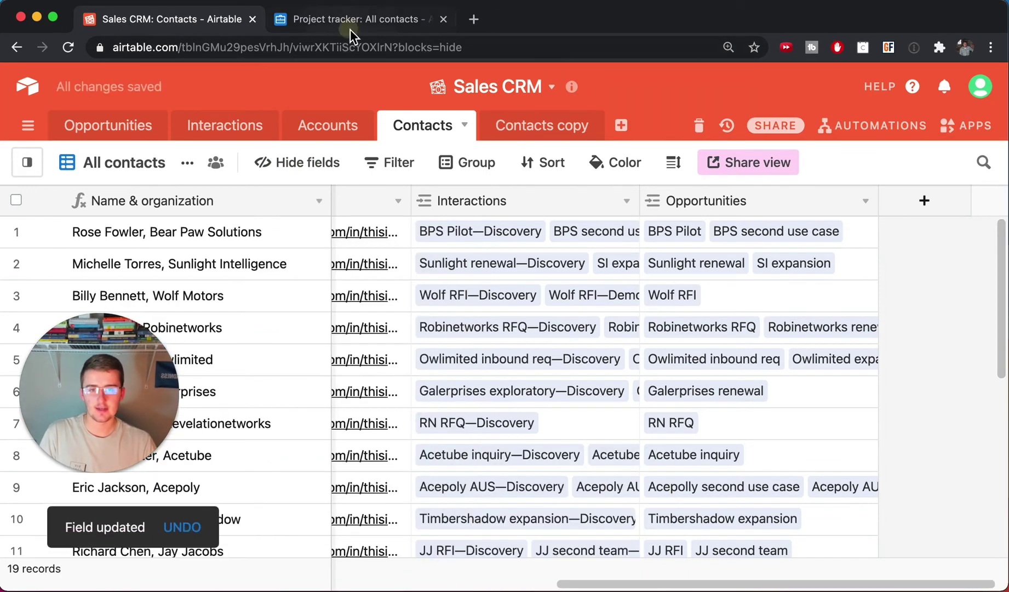
Change Project tracker's Name & organization field to Formula, paste the CONCATENATE formula and save.
left_click(350, 27)
left_click(308, 201)
left_click(270, 169)
left_click(288, 365)
scroll(324, 422, "down", 2)
scroll(318, 411, "up", 2)
scroll(207, 439, "down", 10)
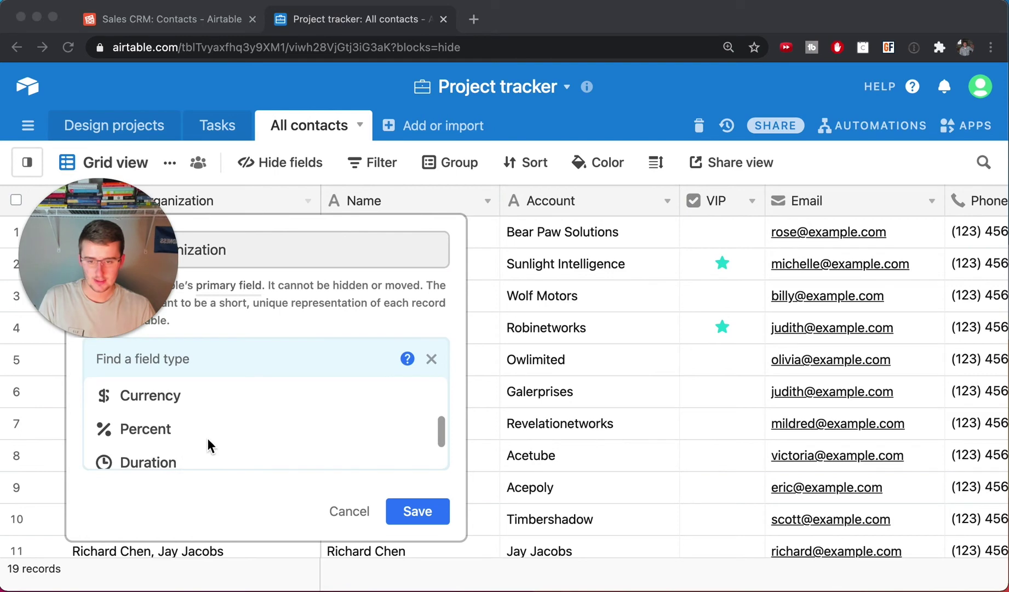
left_click(186, 394)
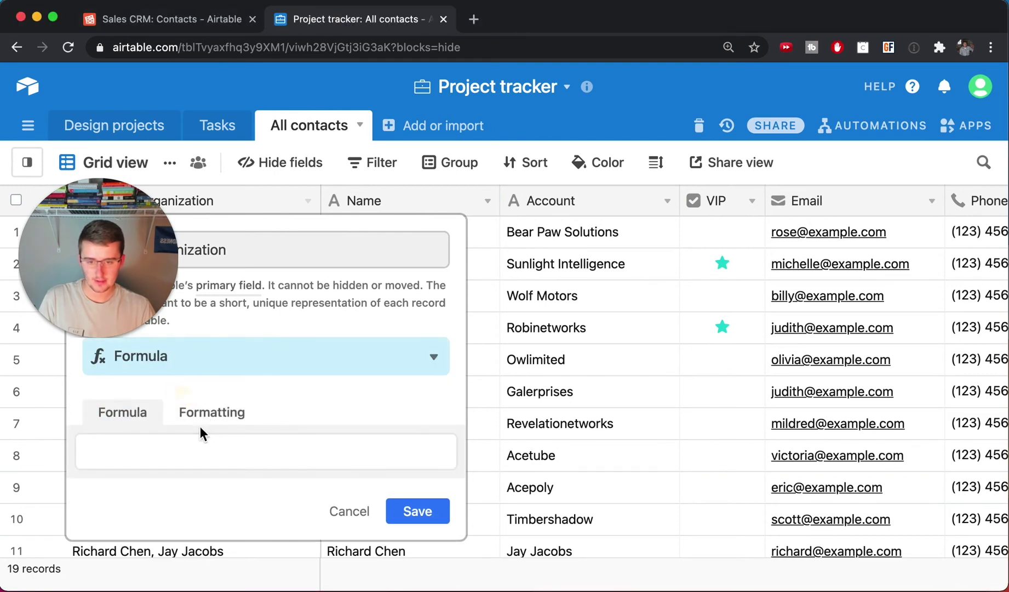
left_click(200, 442)
key("super+v")
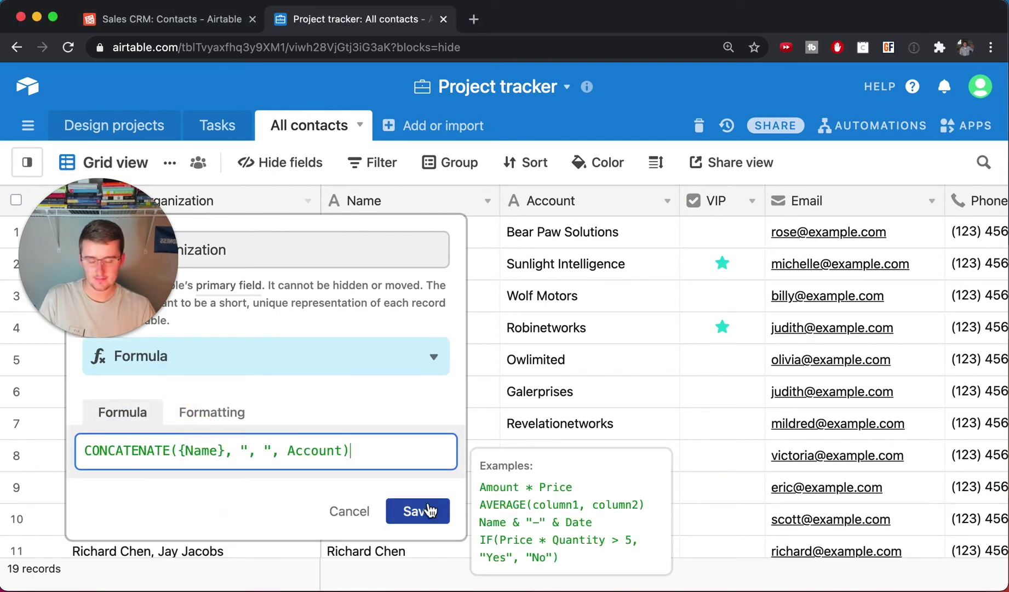
left_click(429, 510)
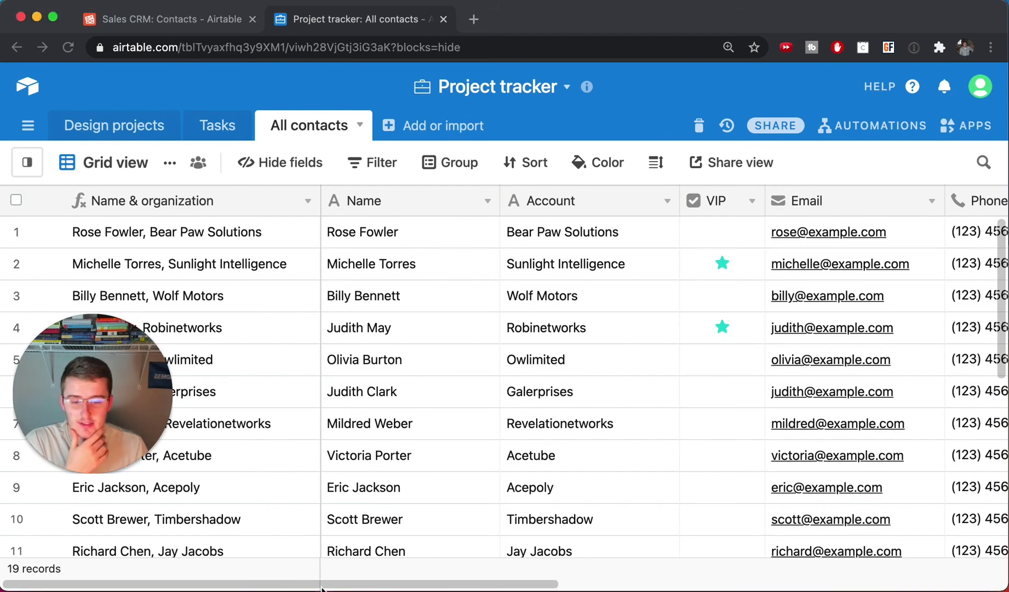
Create a private share link for the All contacts grid view, leaving syncing to other bases off.
left_click_drag(320, 584, 793, 585)
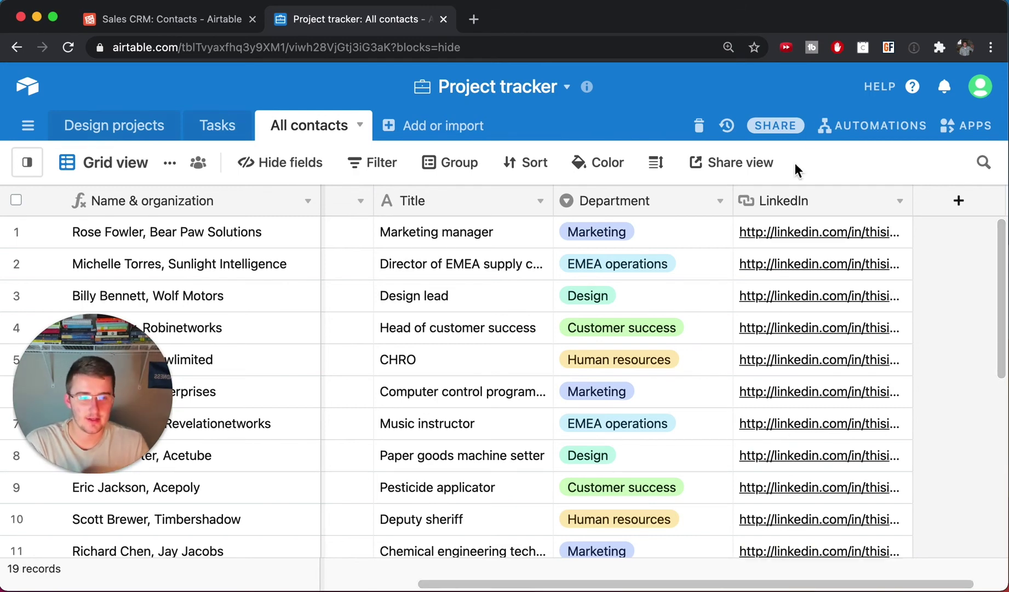
left_click(710, 165)
left_click(653, 207)
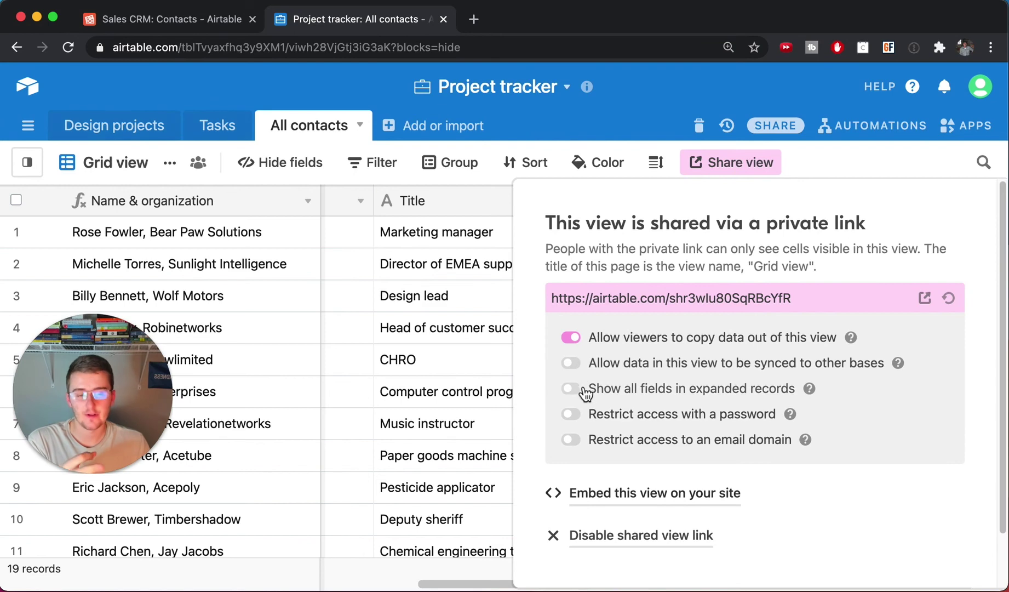
left_click(576, 363)
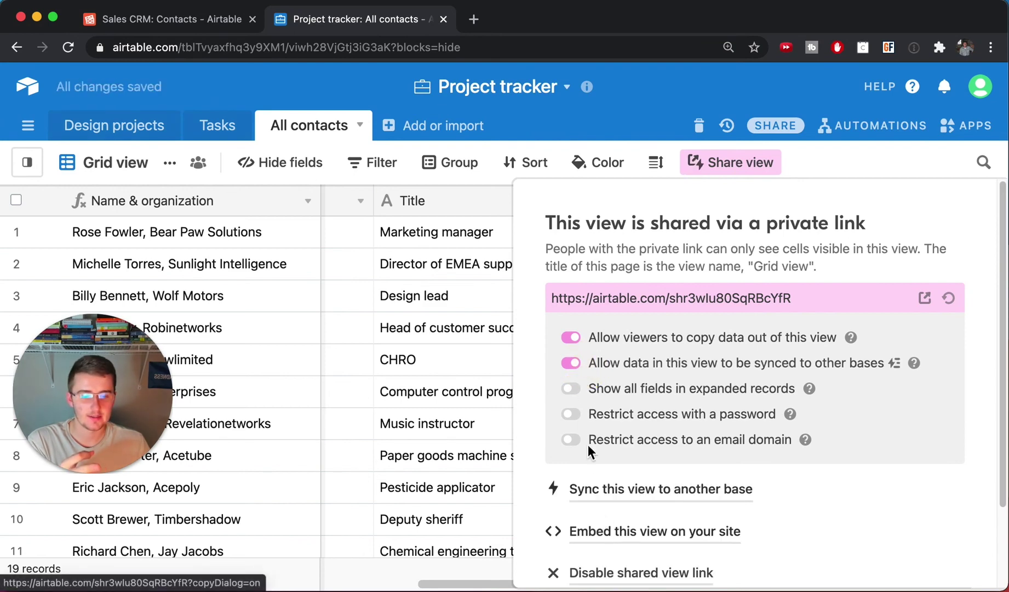
left_click(606, 364)
left_click(506, 342)
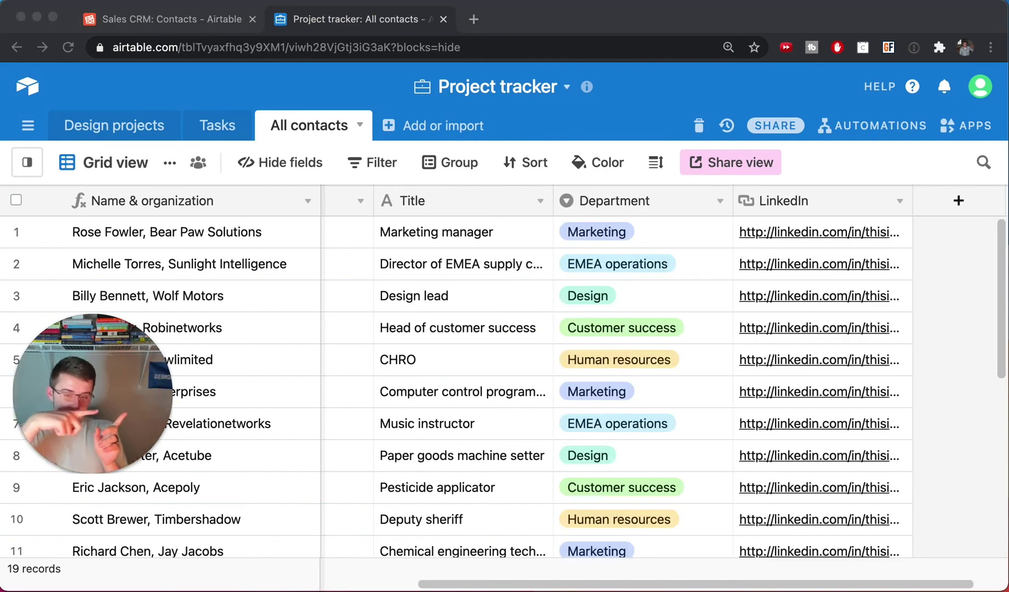